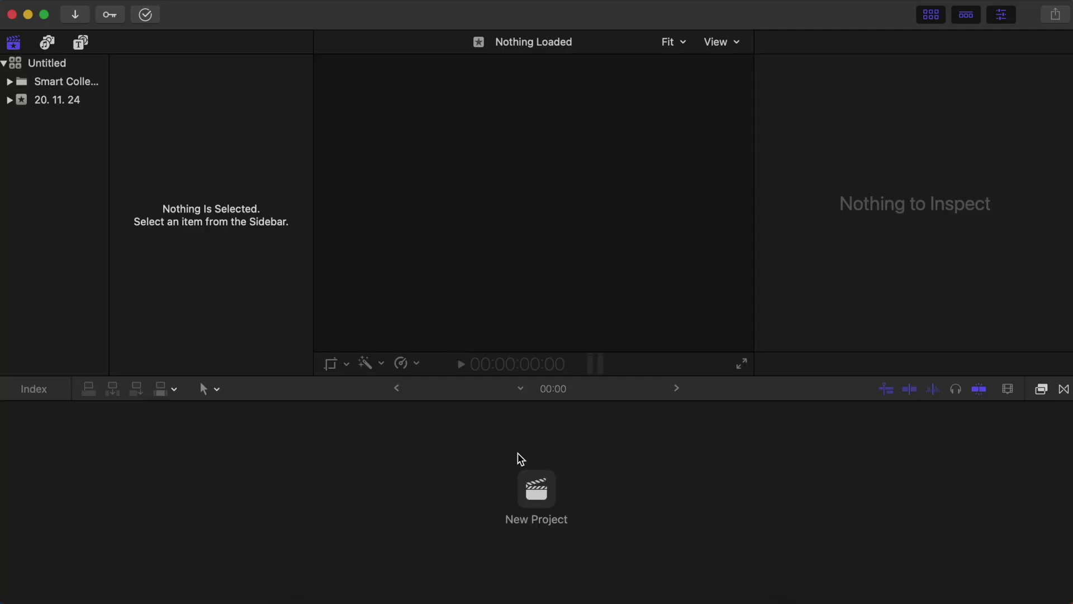
# - Create the 'Clone effect' project and import IMG_4357.MOV into the 20. 11. 24 event and timeline
pyautogui.click(537, 482)
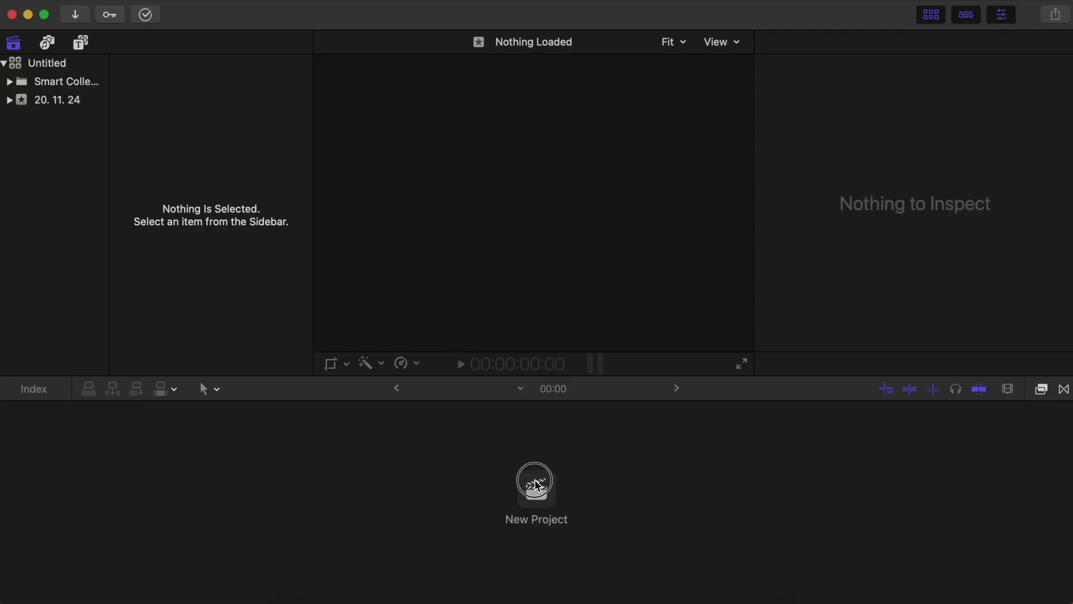
pyautogui.click(749, 377)
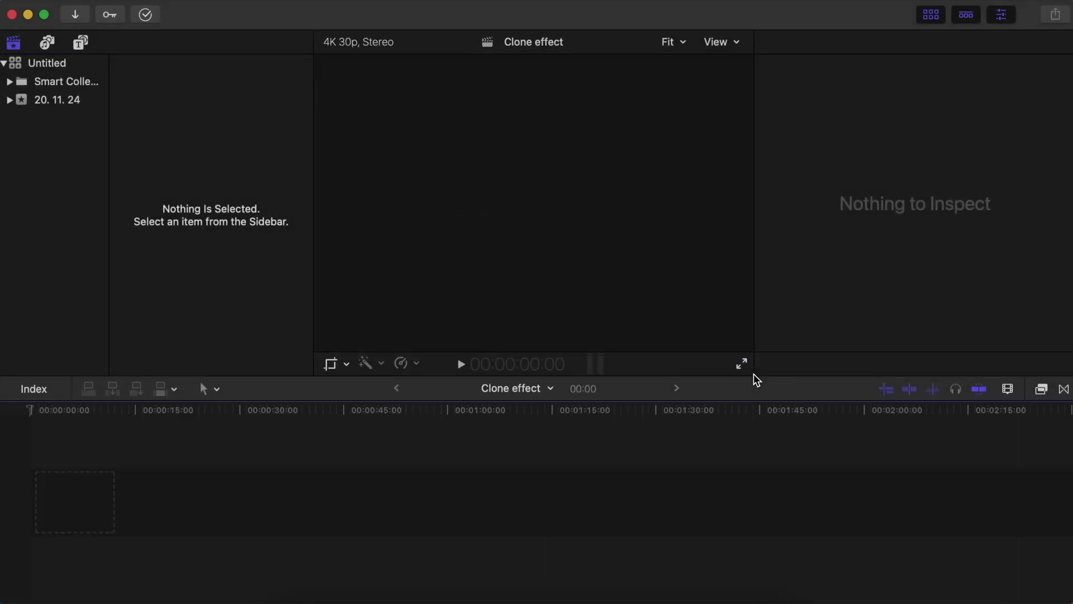
pyautogui.click(75, 14)
pyautogui.click(277, 464)
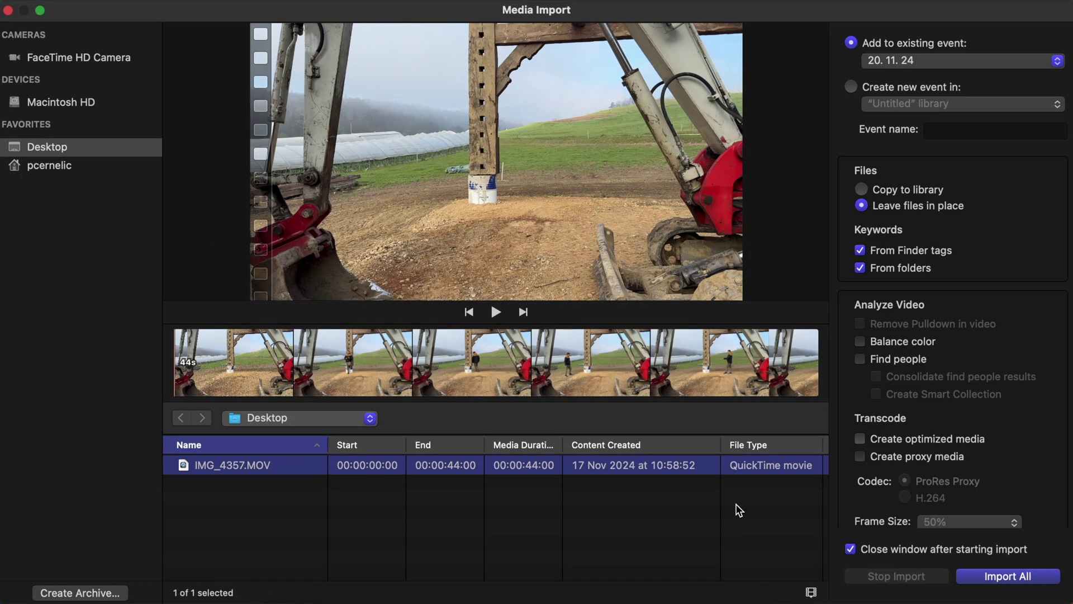
pyautogui.click(996, 575)
pyautogui.click(165, 218)
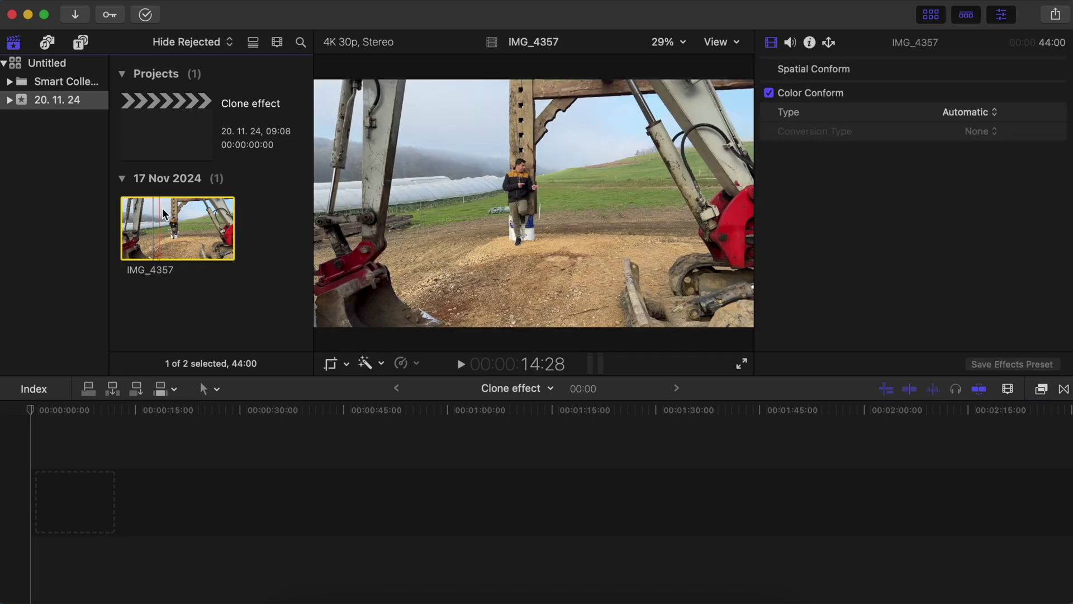
pyautogui.moveTo(164, 217); pyautogui.dragTo(67, 498)
# - Review the IMG_4357 footage in the timeline and switch to the Blade tool
pyautogui.click(77, 470)
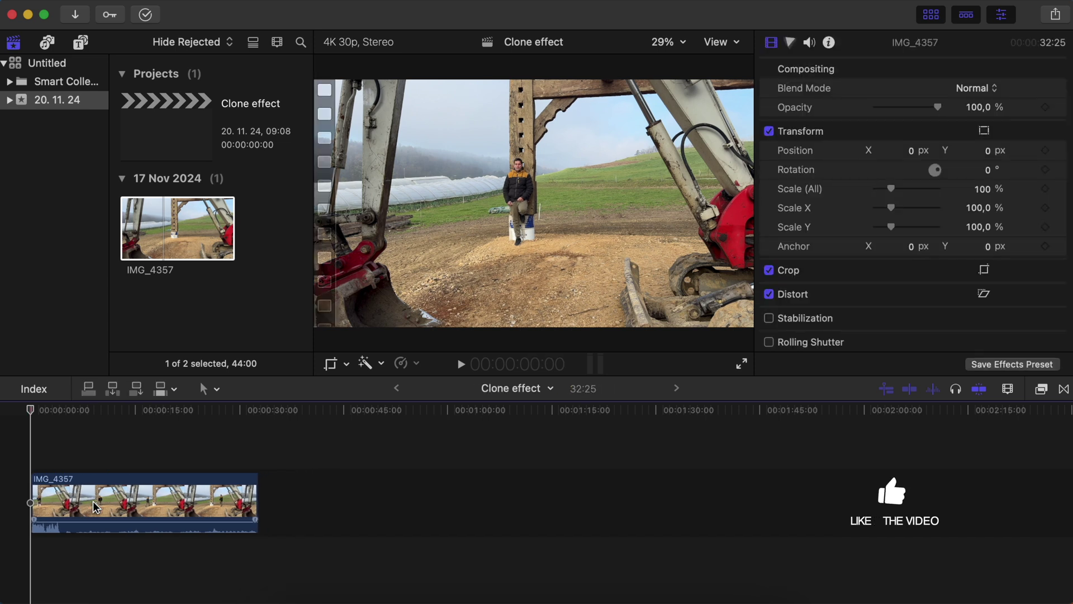
pyautogui.press('space')
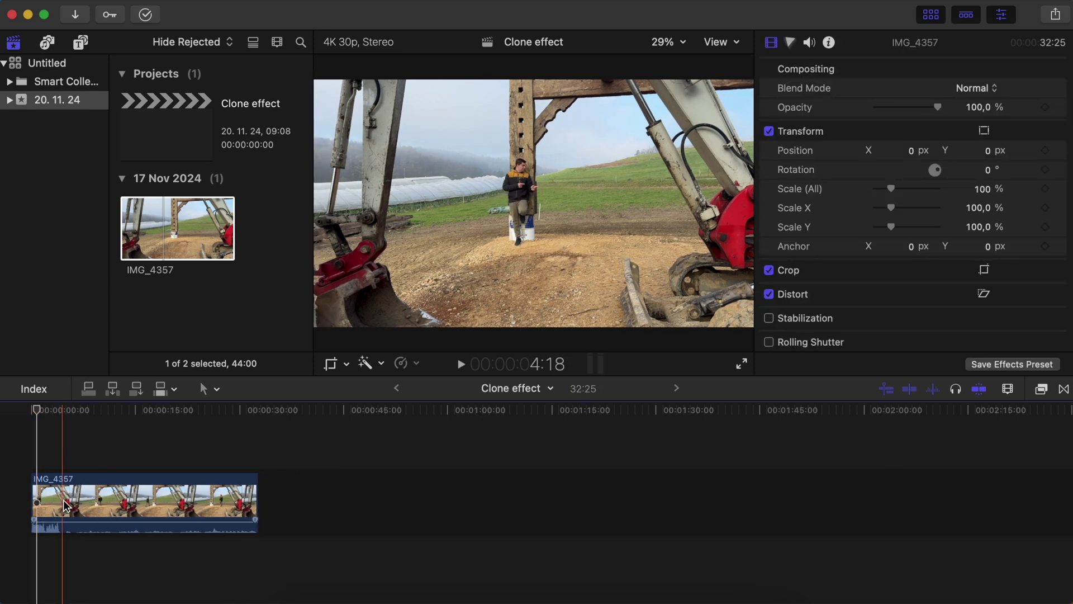
pyautogui.press('b')
pyautogui.scroll(5, 66, 503)
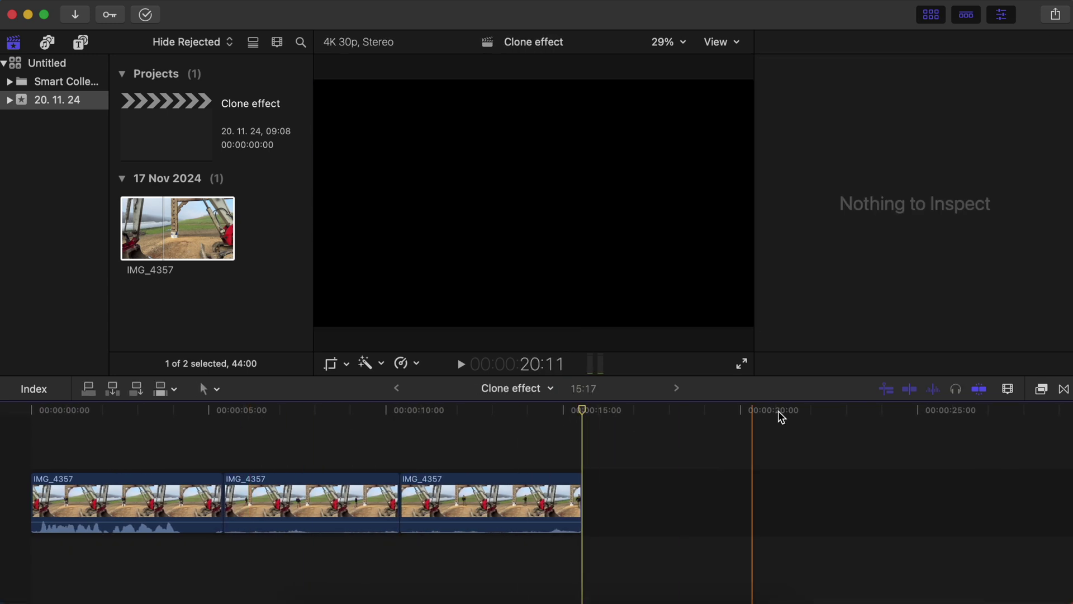
# - Apply the Magnetic Mask effect from Masks and Keying to the middle clip piece
pyautogui.click(1043, 389)
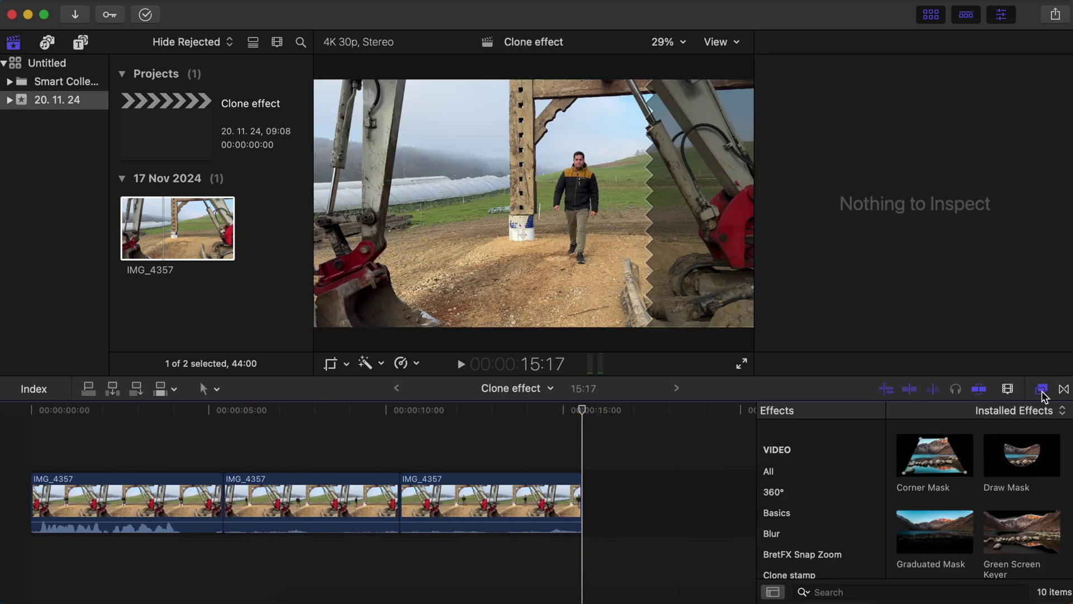
pyautogui.scroll(-5, 815, 467)
pyautogui.click(816, 460)
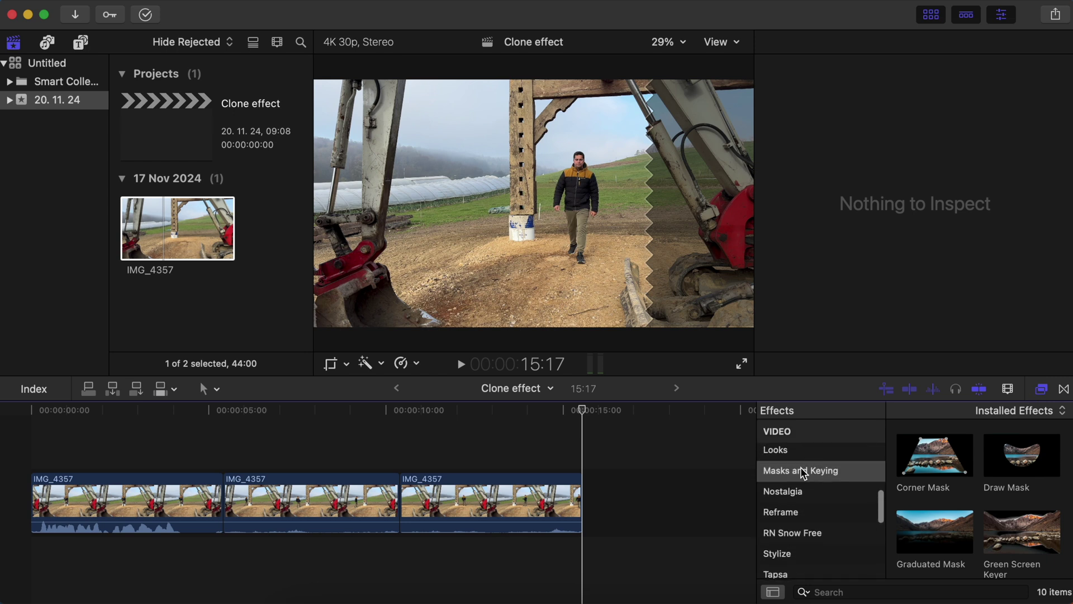
pyautogui.scroll(-4, 941, 481)
pyautogui.scroll(-1, 942, 480)
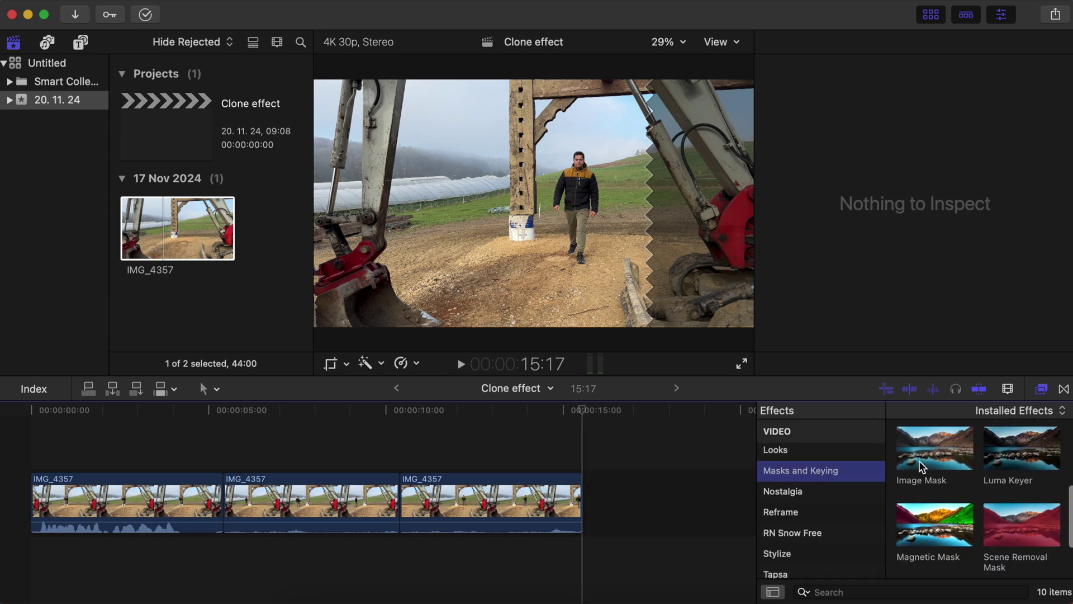
pyautogui.scroll(-2, 921, 461)
pyautogui.click(921, 474)
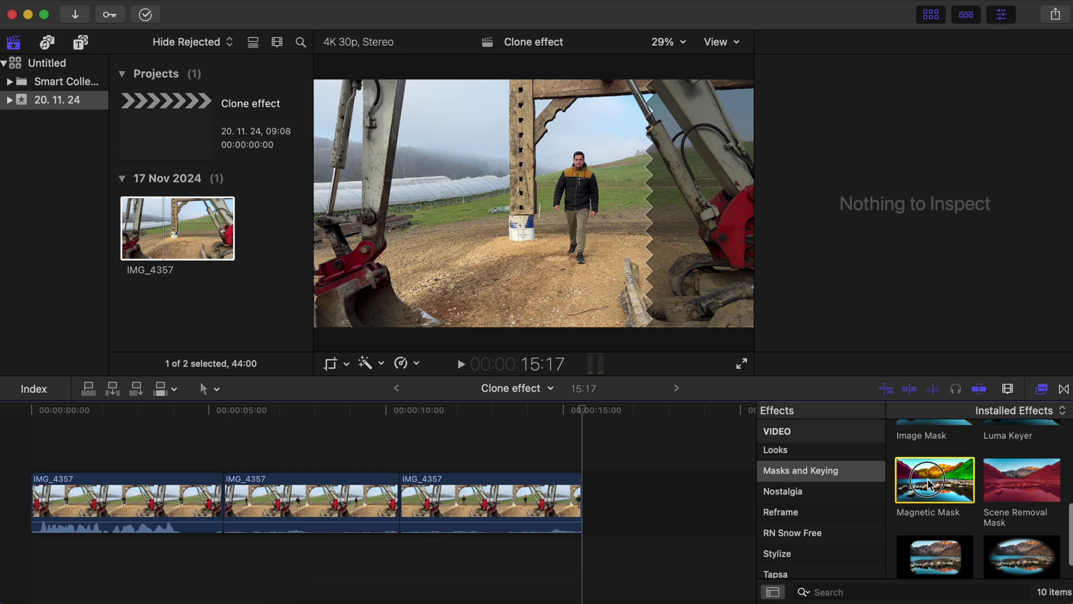
pyautogui.moveTo(931, 482); pyautogui.dragTo(311, 499)
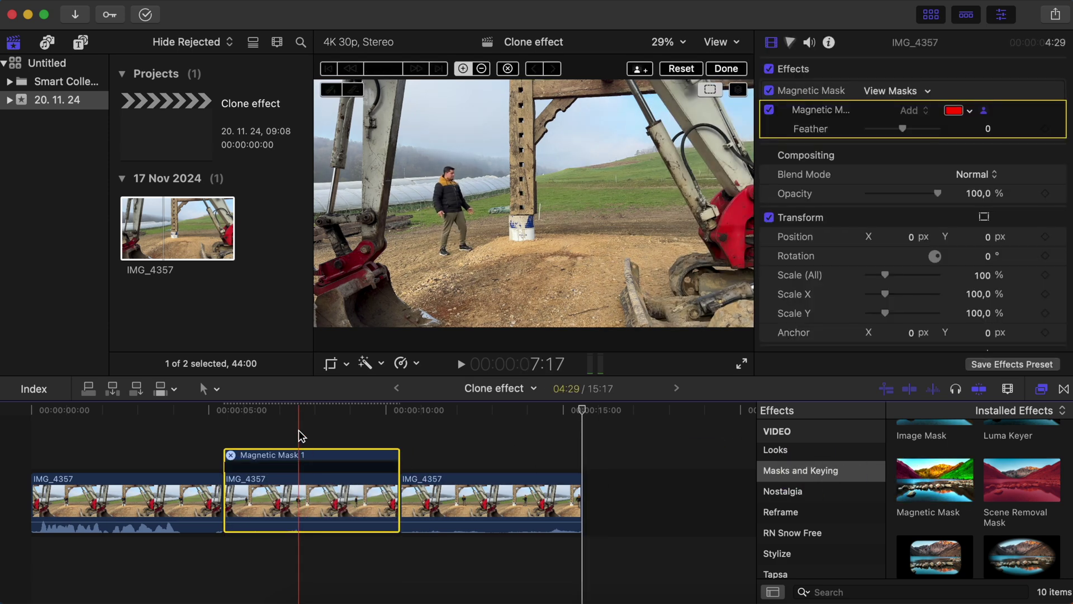
# - Select the person as the mask subject and analyse the mask across the middle piece
pyautogui.click(301, 435)
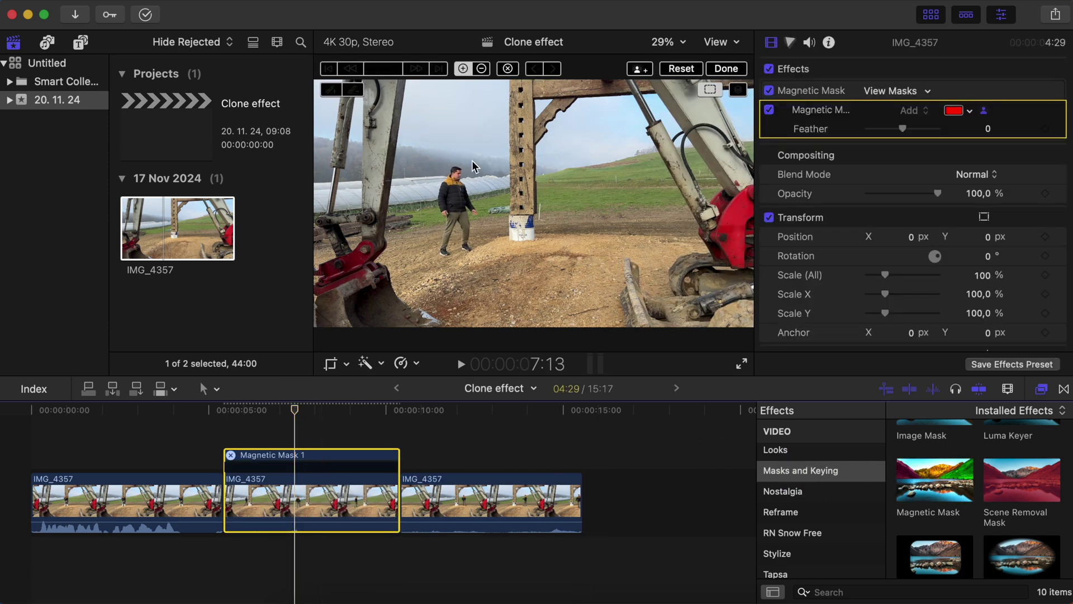
pyautogui.click(454, 189)
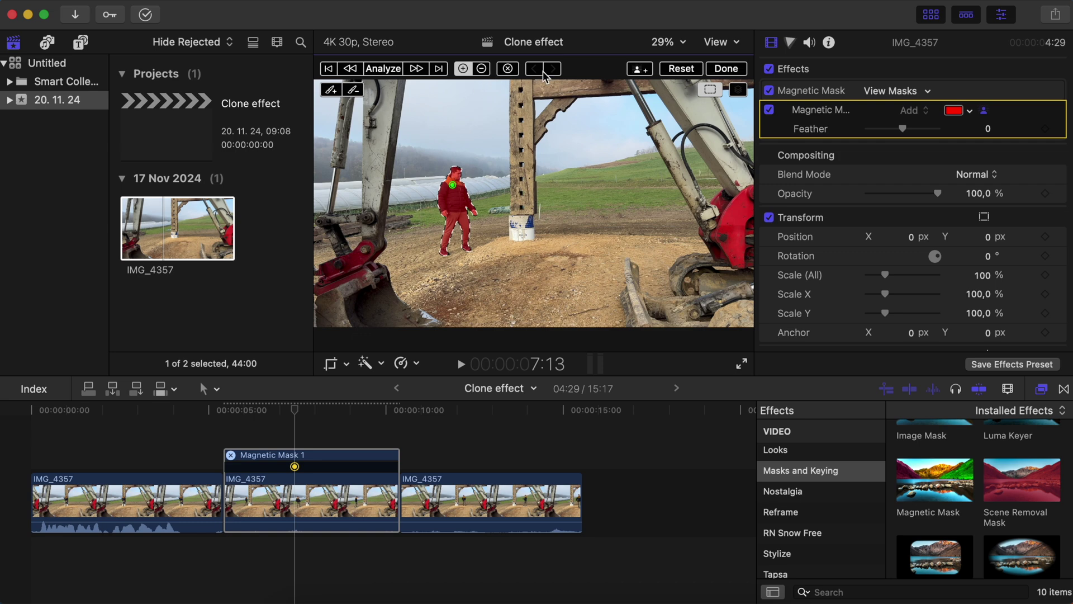
pyautogui.click(383, 69)
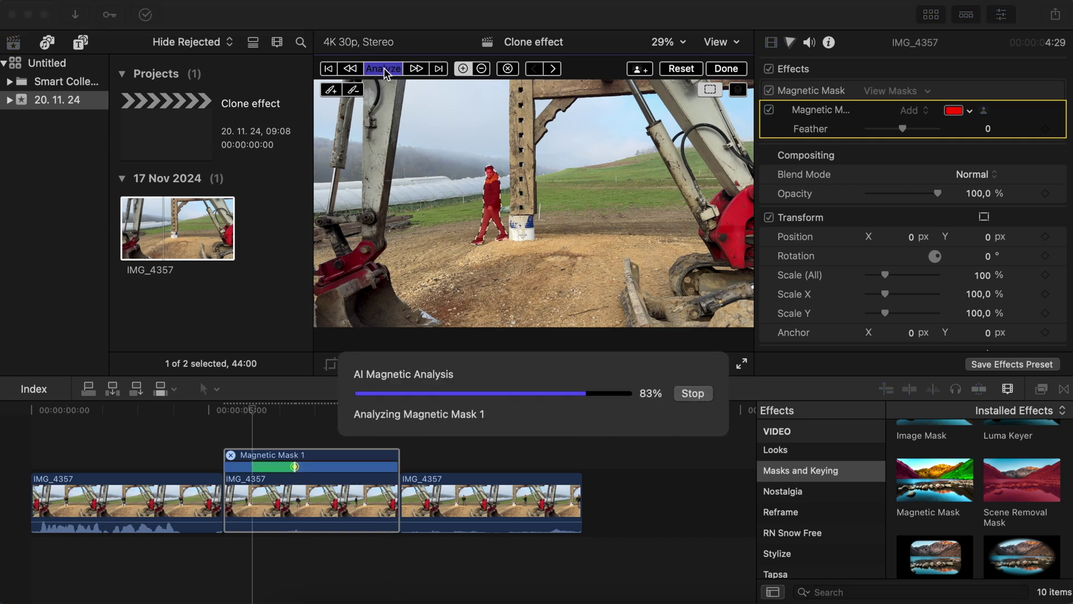
pyautogui.click(726, 69)
pyautogui.click(469, 416)
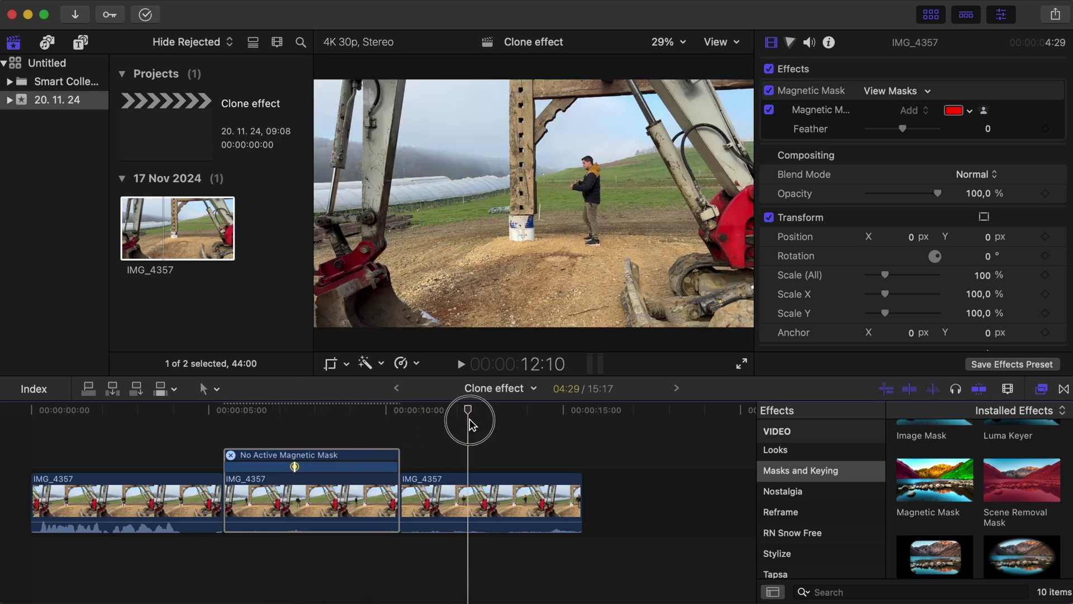
# - Add Magnetic Mask to the third piece, select the walking man, and analyse the whole clip
pyautogui.click(486, 501)
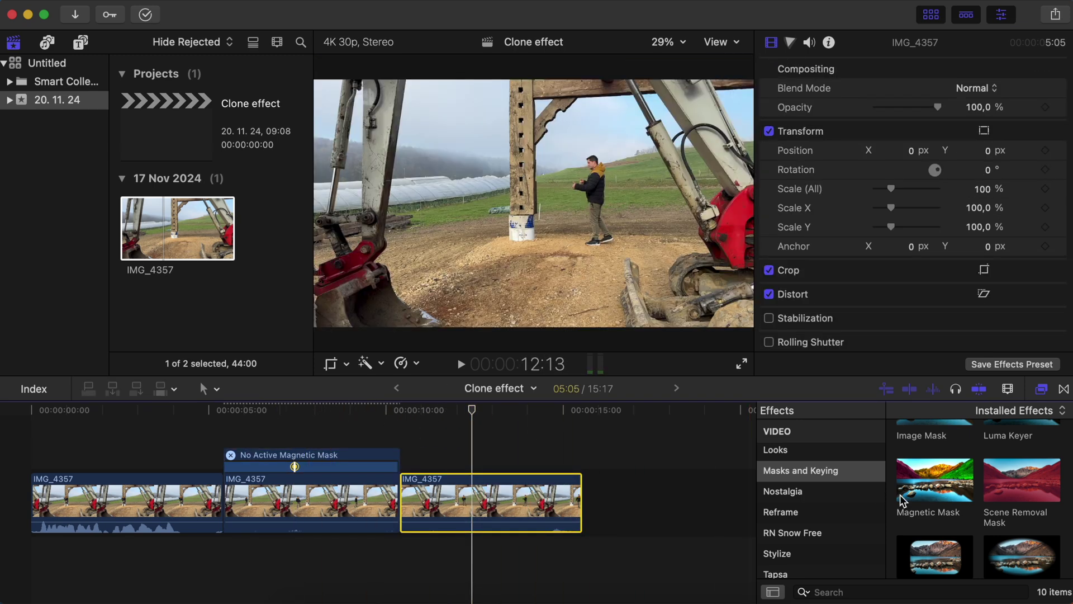
pyautogui.moveTo(933, 482); pyautogui.dragTo(537, 502)
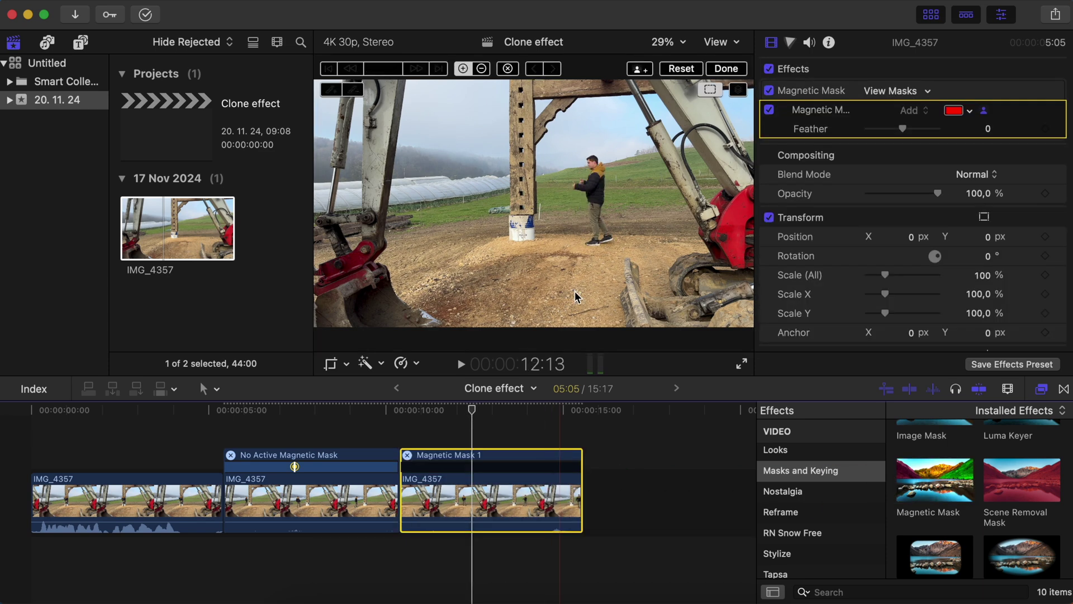
pyautogui.click(593, 202)
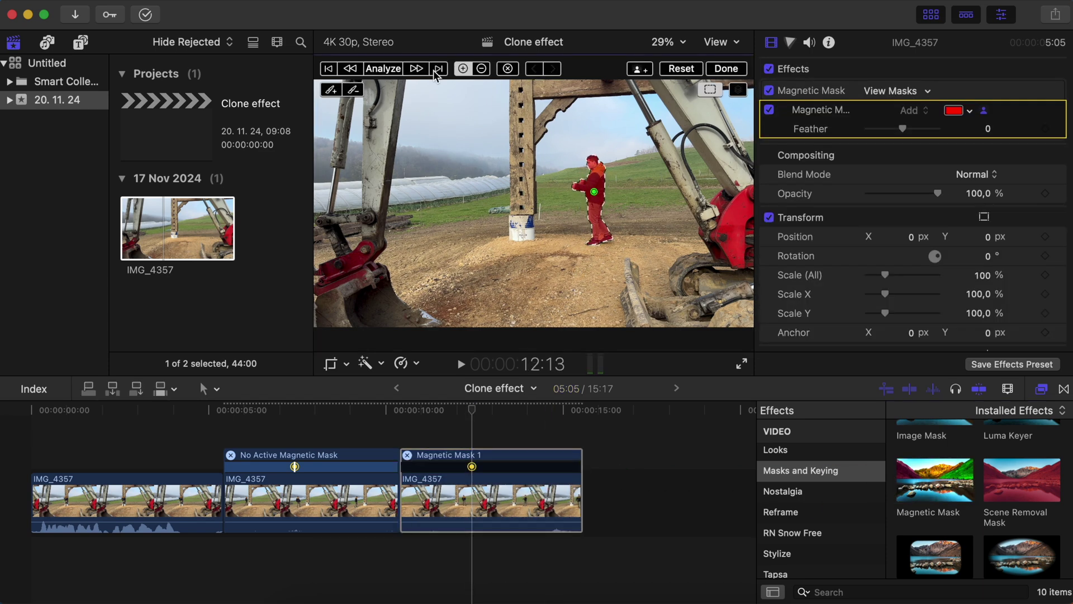
pyautogui.click(383, 69)
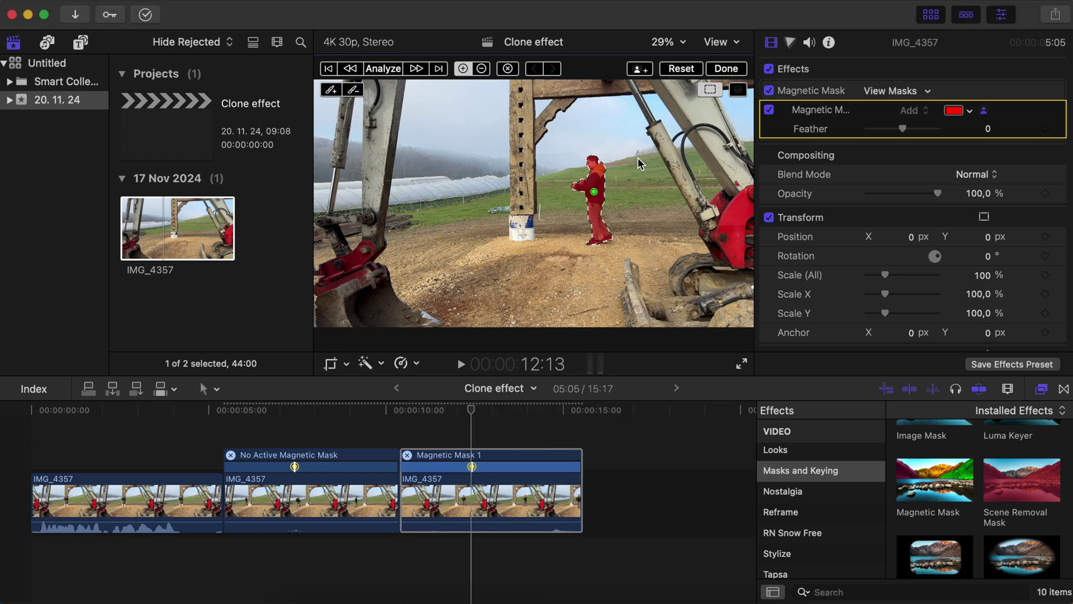
pyautogui.click(726, 68)
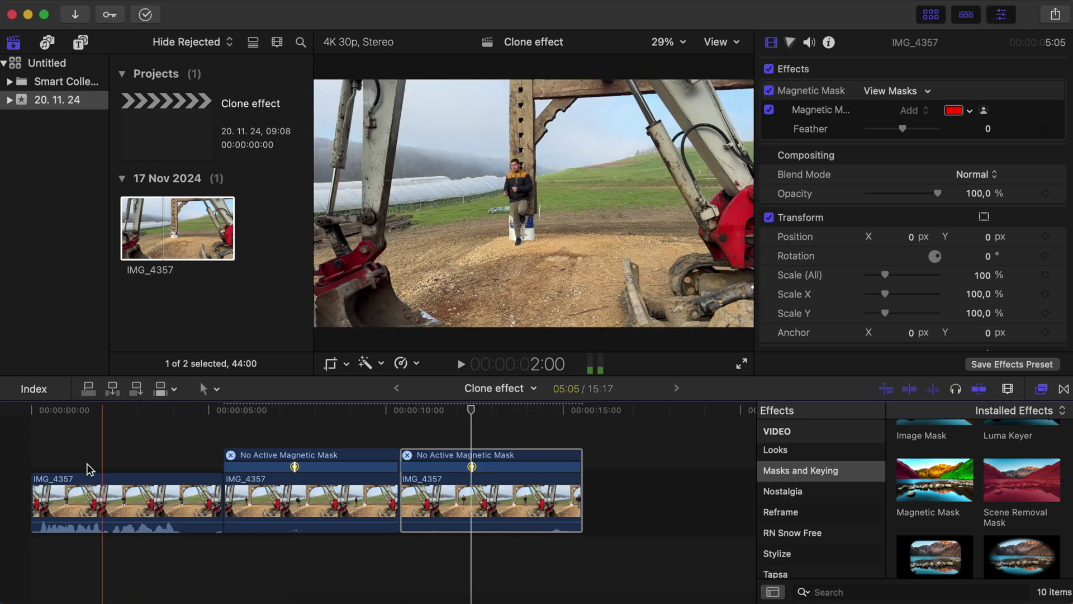
# - Stack the masked third piece above the first clip at the start and preview two copies
pyautogui.click(35, 454)
pyautogui.press('space')
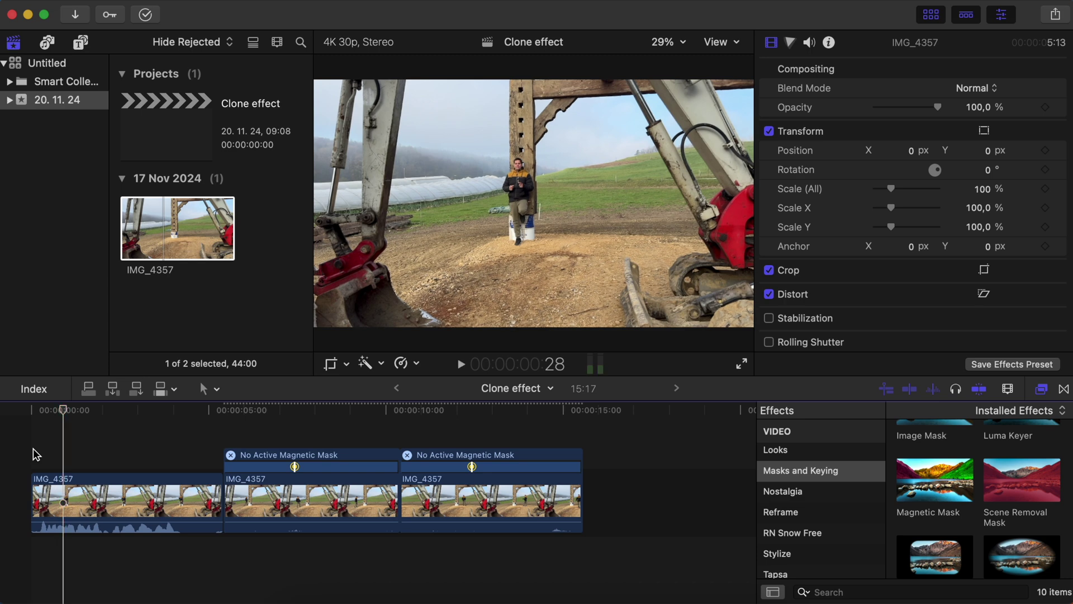
pyautogui.moveTo(490, 501); pyautogui.dragTo(35, 432)
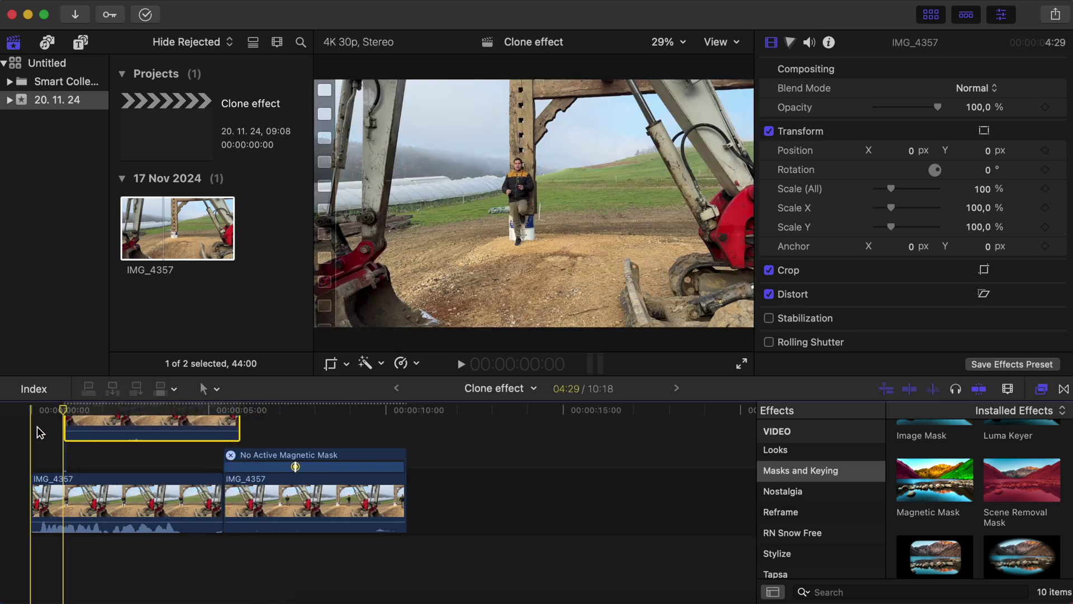
pyautogui.press('space')
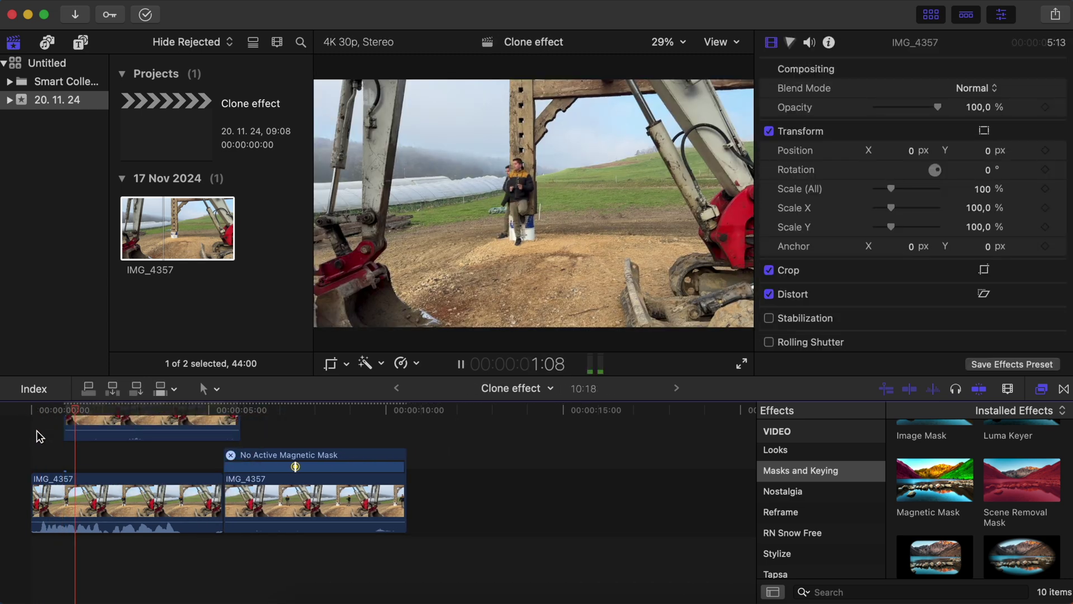
# - Stack the masked second piece on top and preview the three-person composite
pyautogui.click(151, 428)
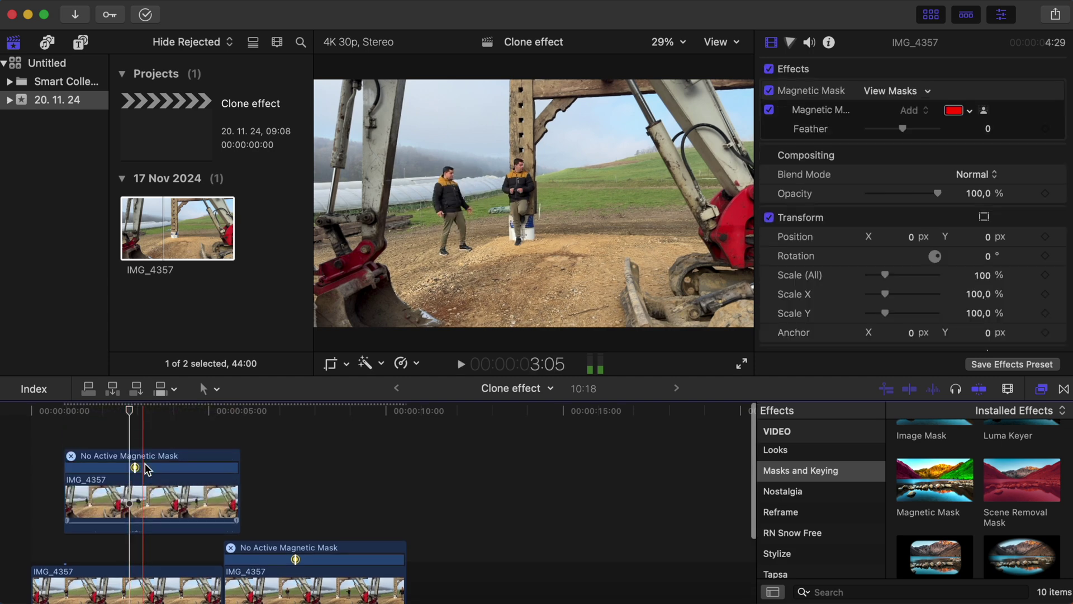
pyautogui.press('space')
pyautogui.moveTo(271, 573); pyautogui.dragTo(145, 430)
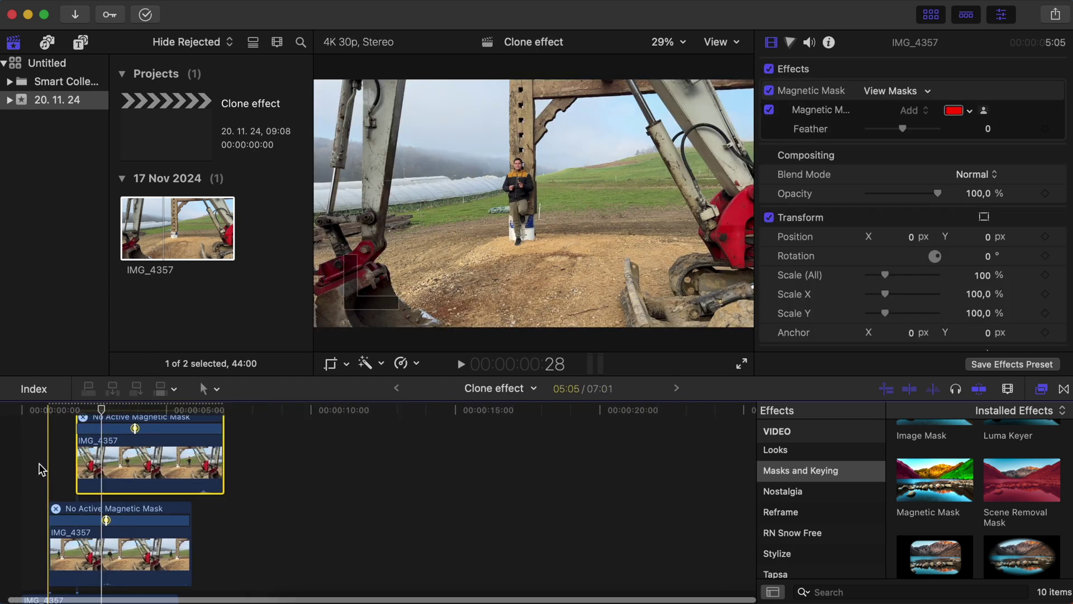
pyautogui.press('space')
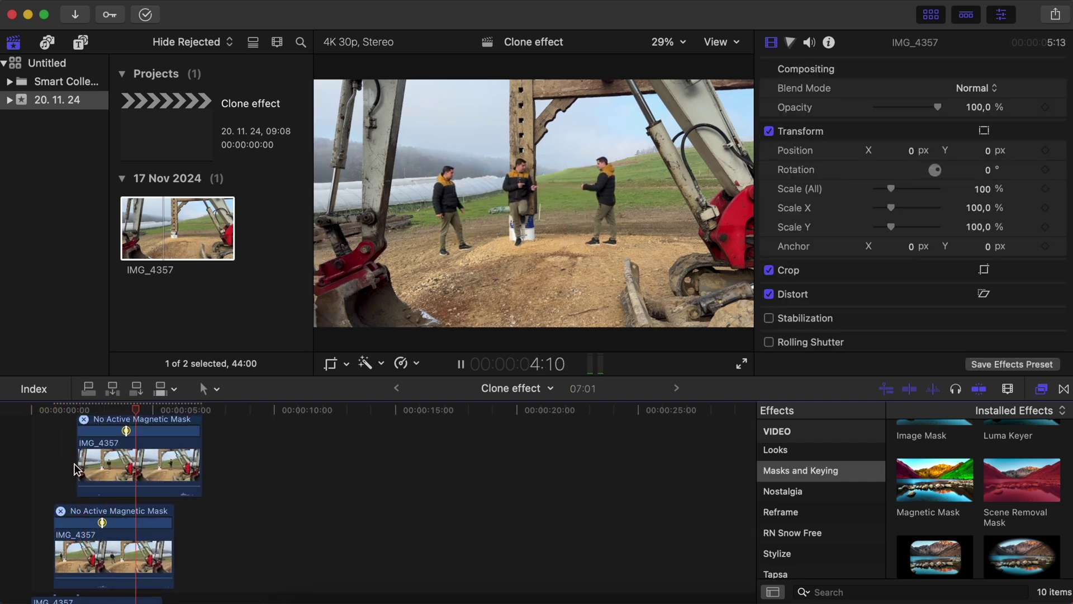
pyautogui.click(121, 463)
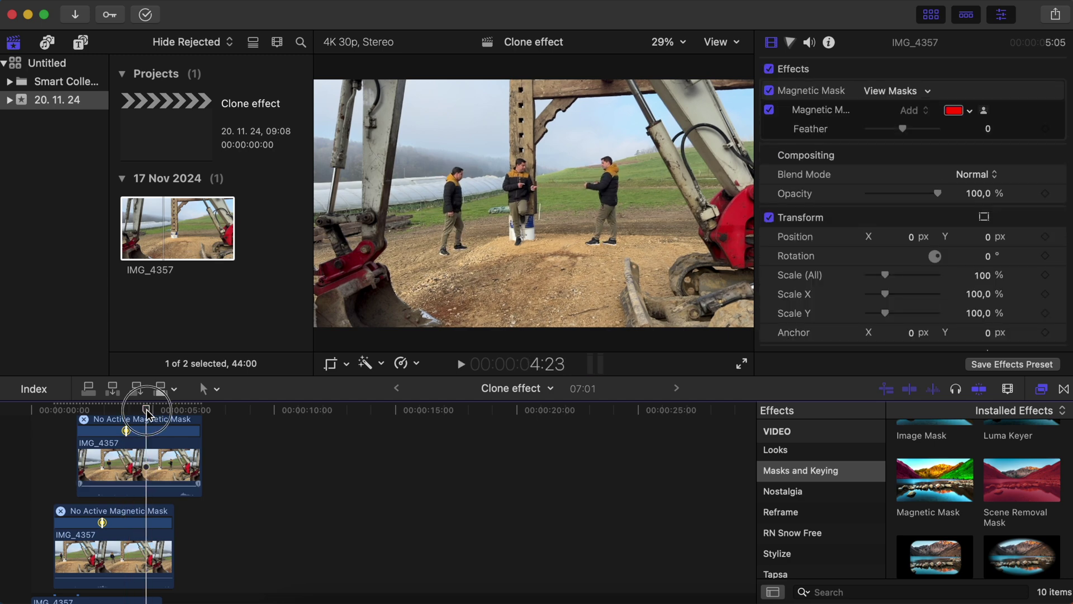
# - Blade the lower and upper clips at the playhead and delete the leftover ends, leaving 4:11
pyautogui.press('b')
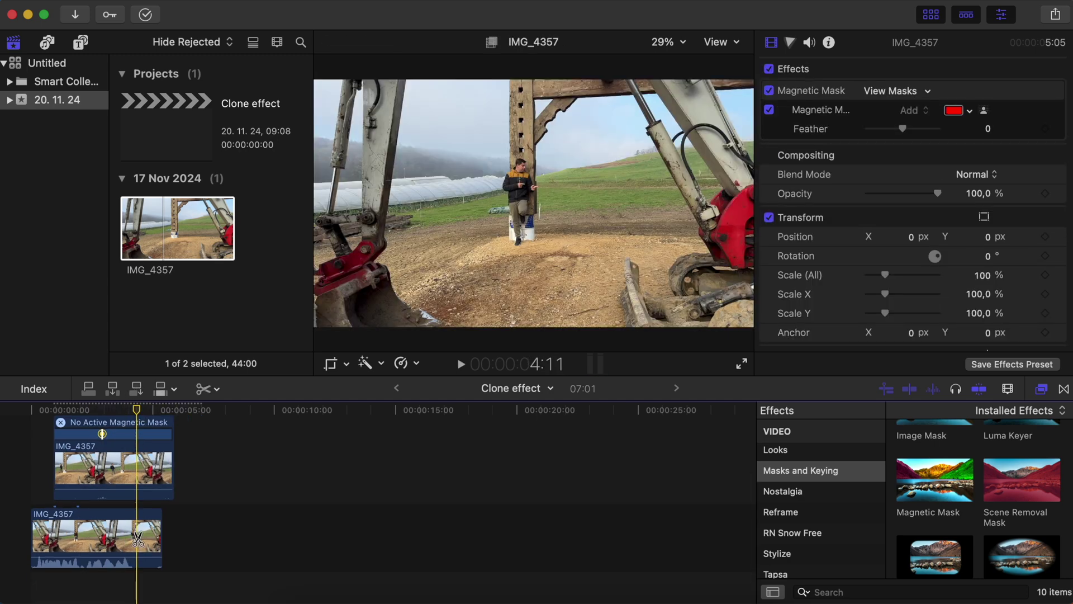
pyautogui.click(137, 536)
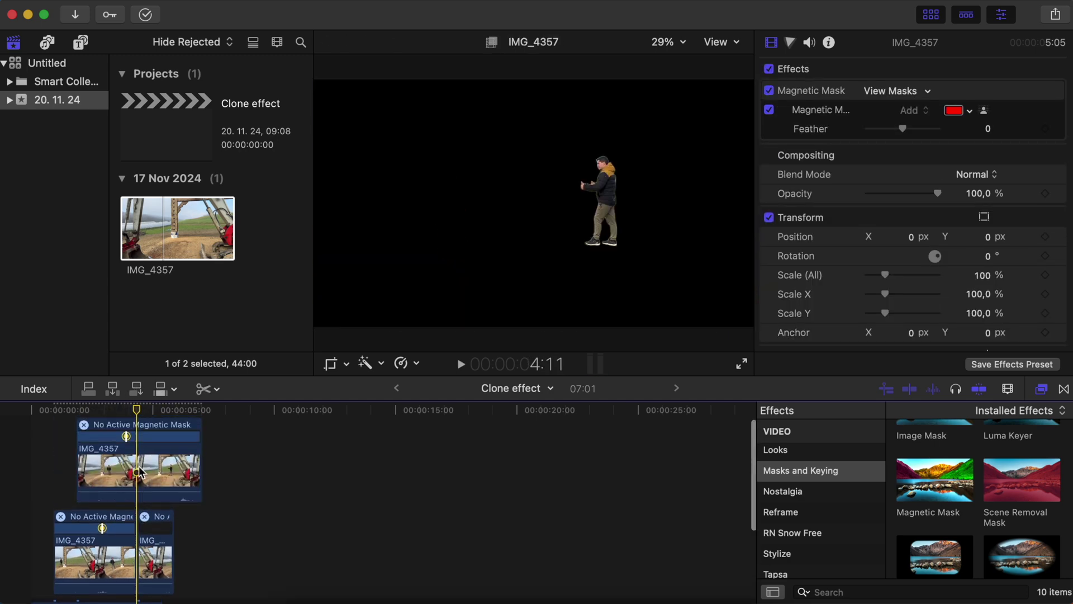
pyautogui.click(139, 474)
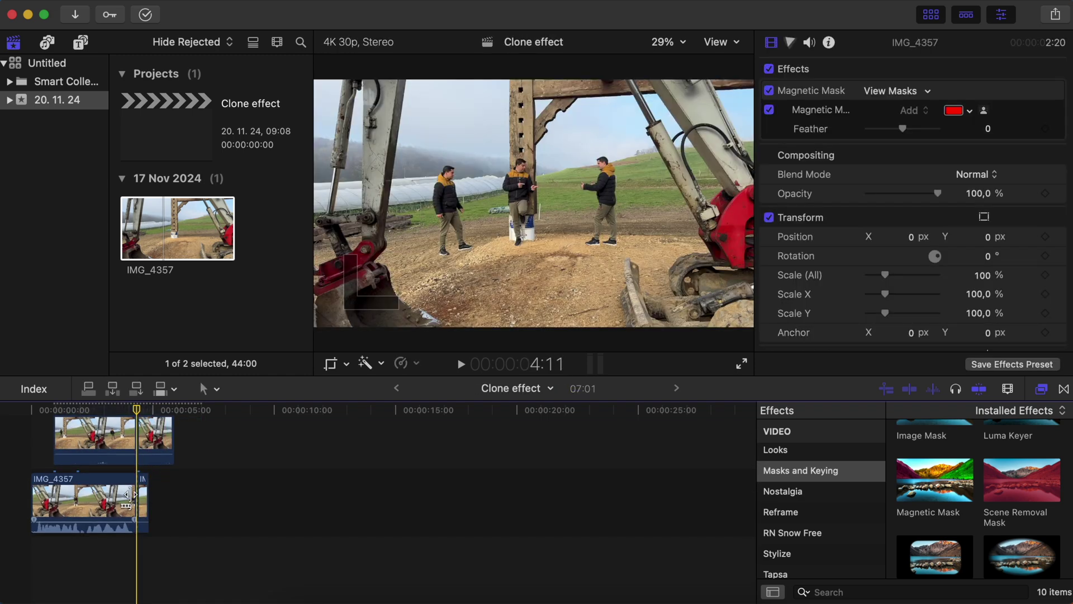
pyautogui.click(143, 498)
pyautogui.press('Delete')
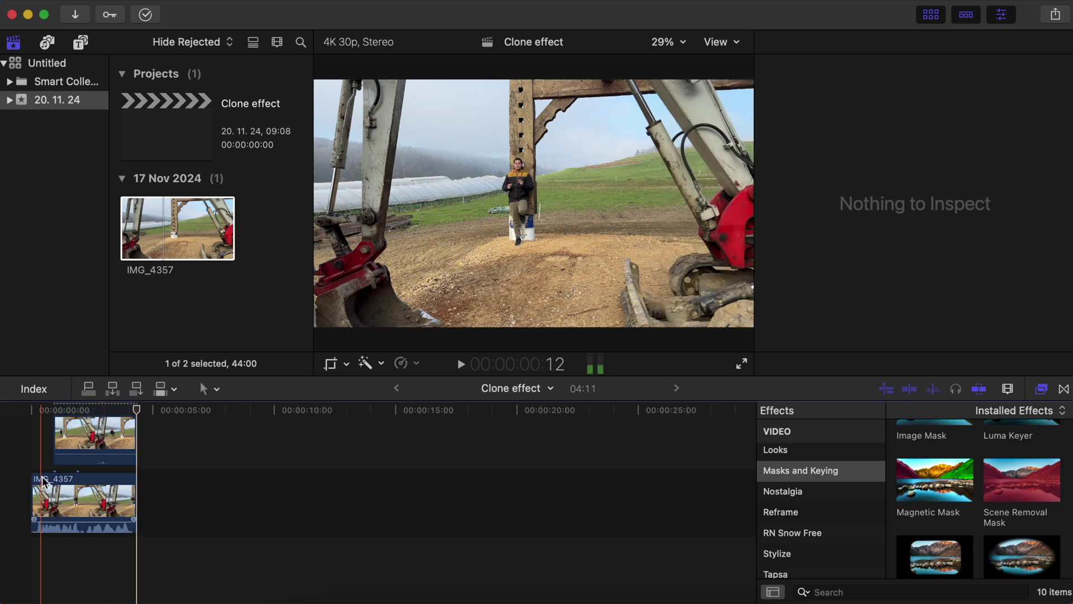
pyautogui.press('space')
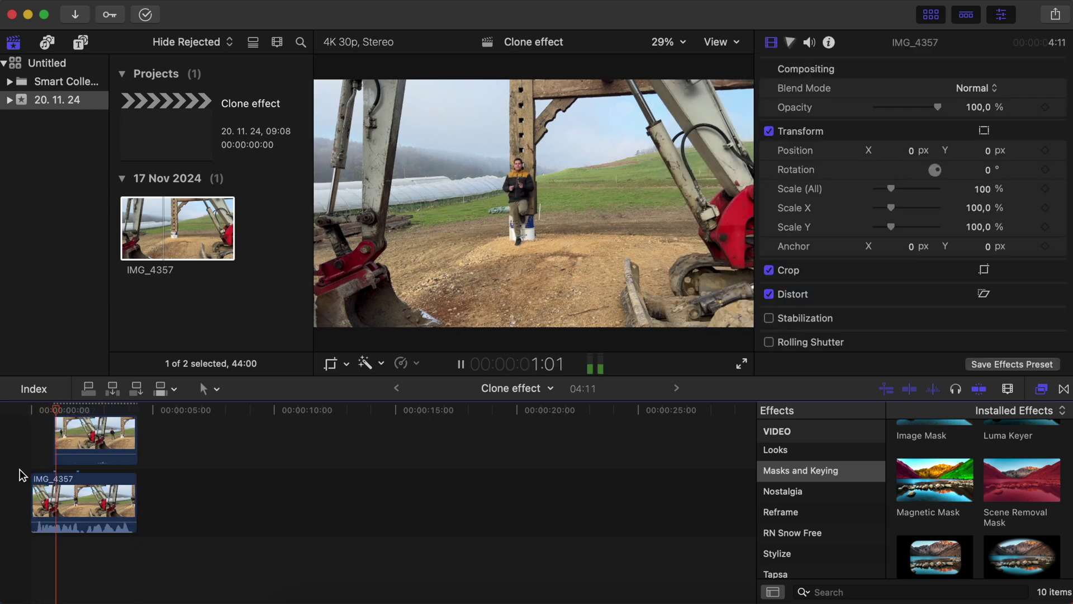